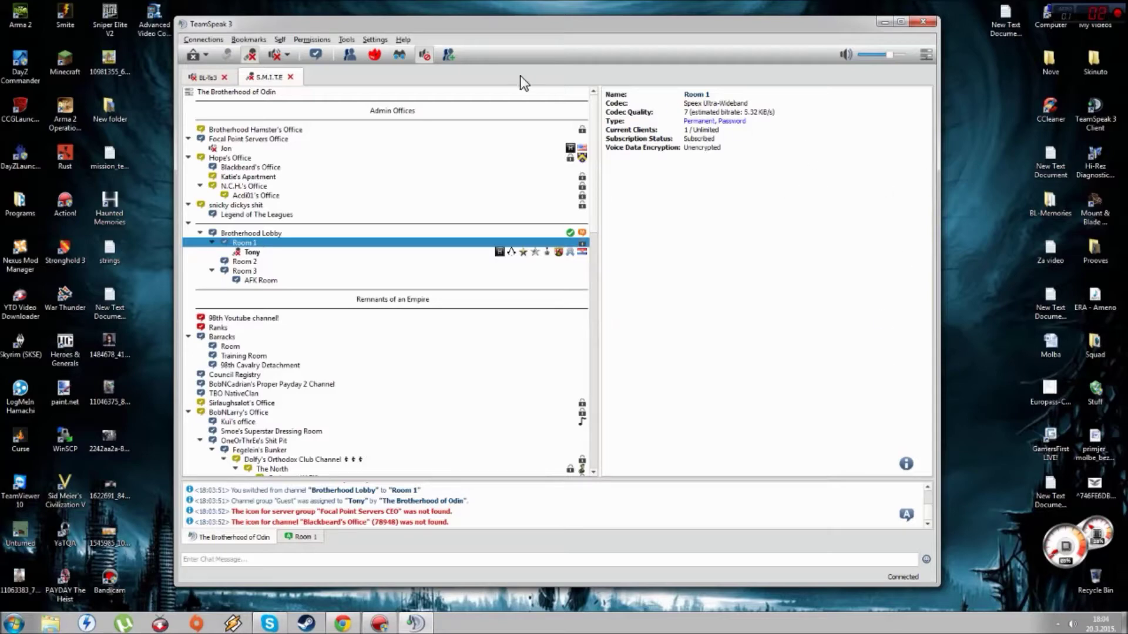
pyautogui.click(301, 40)
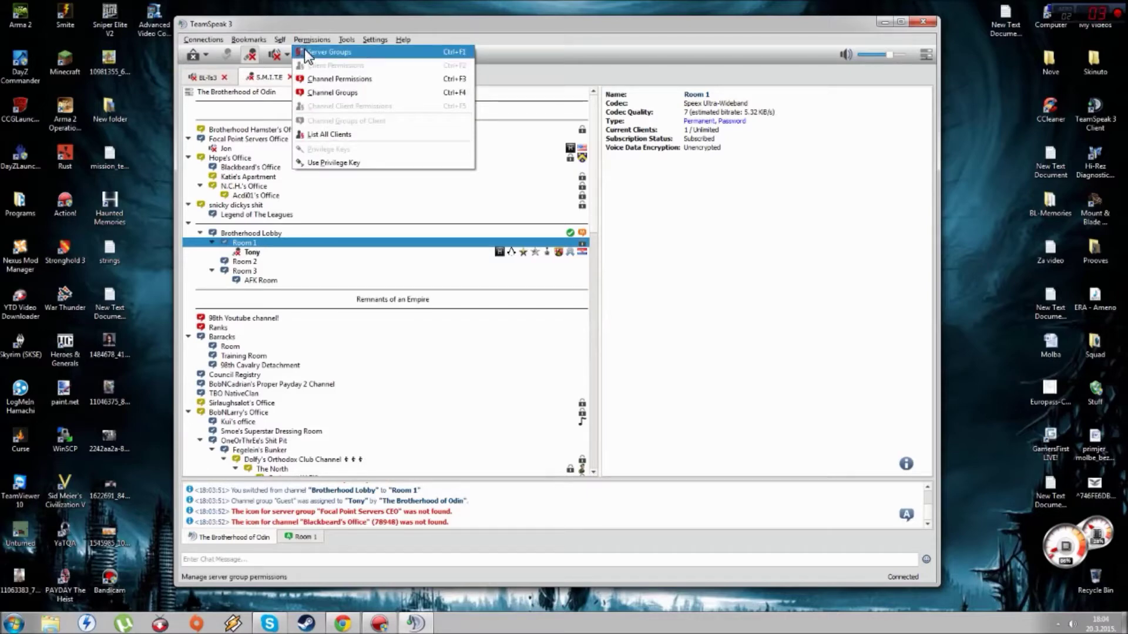
pyautogui.click(490, 8)
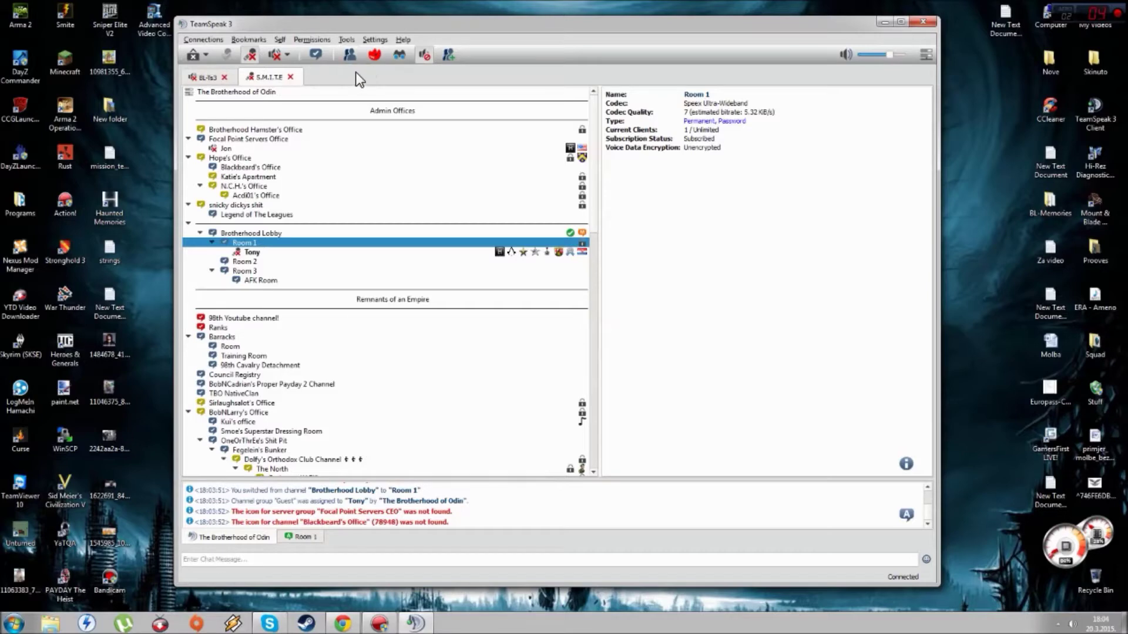
# - Make sure the Advanced permissions system is enabled in the application options and accept the settings
pyautogui.click(374, 40)
pyautogui.click(444, 157)
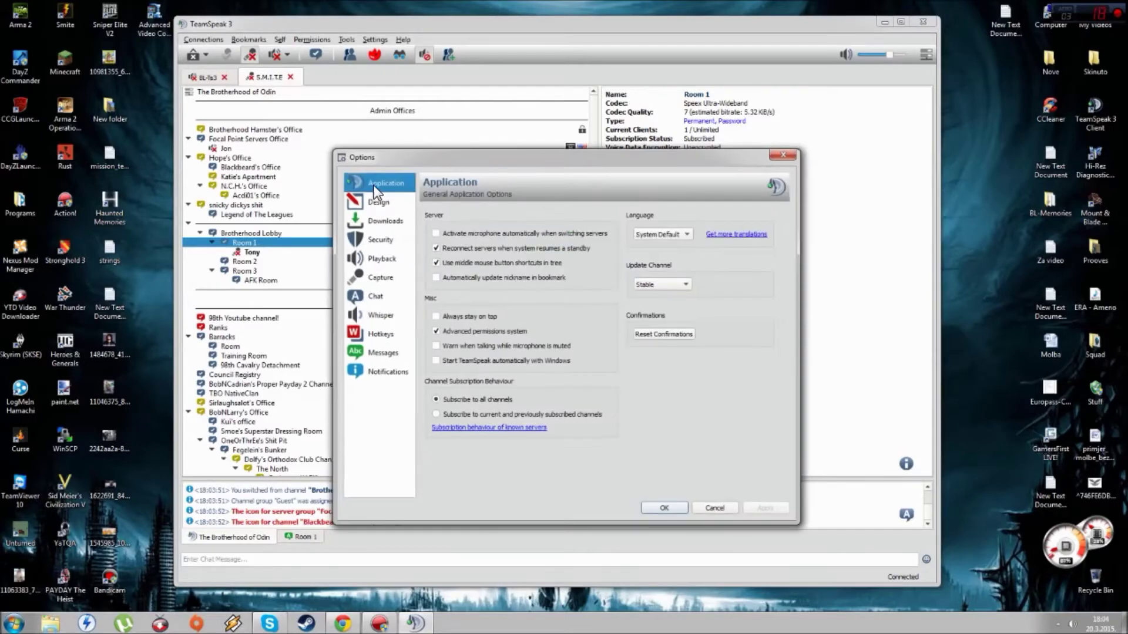
pyautogui.click(435, 331)
pyautogui.click(434, 332)
pyautogui.click(664, 508)
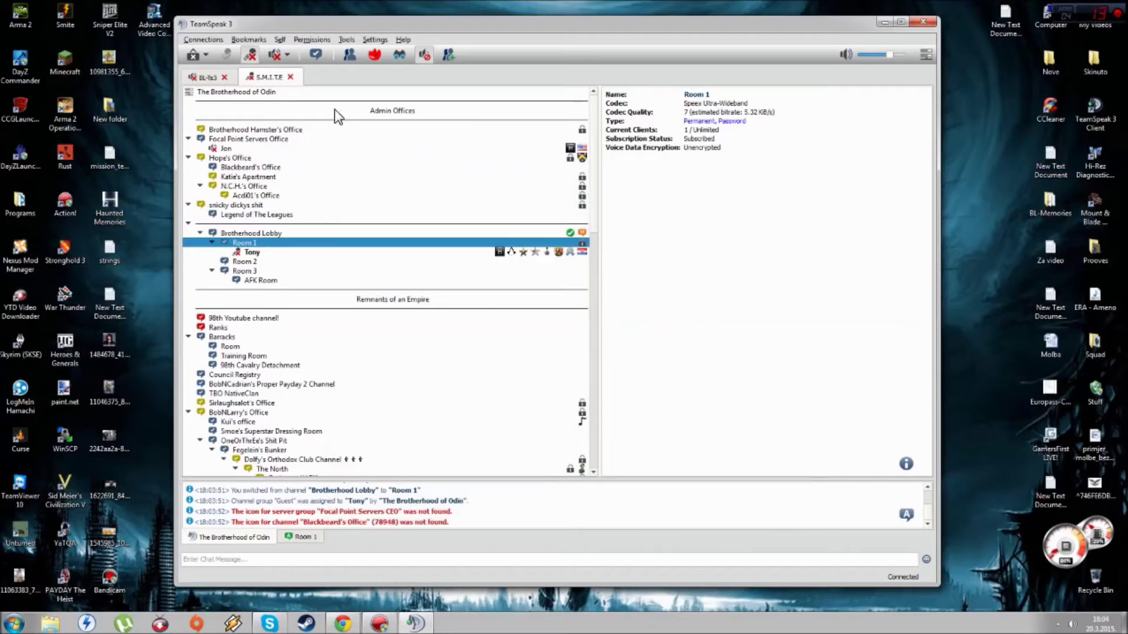
# - Show the complete, unfiltered permission list of the "No Talk for ya" server group
pyautogui.click(301, 40)
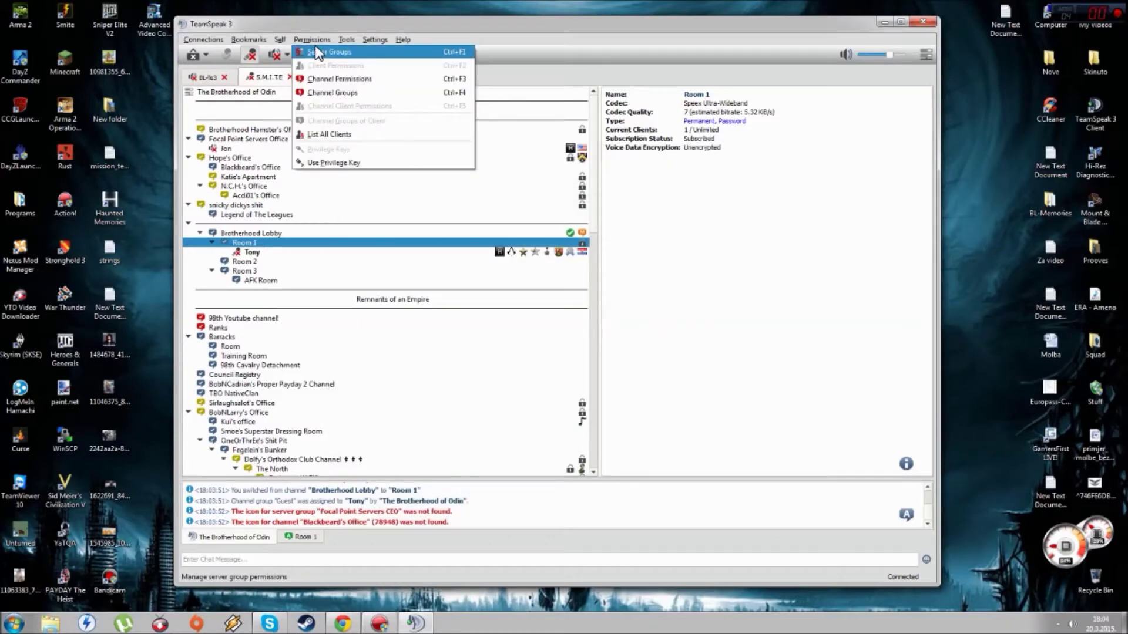
pyautogui.click(321, 51)
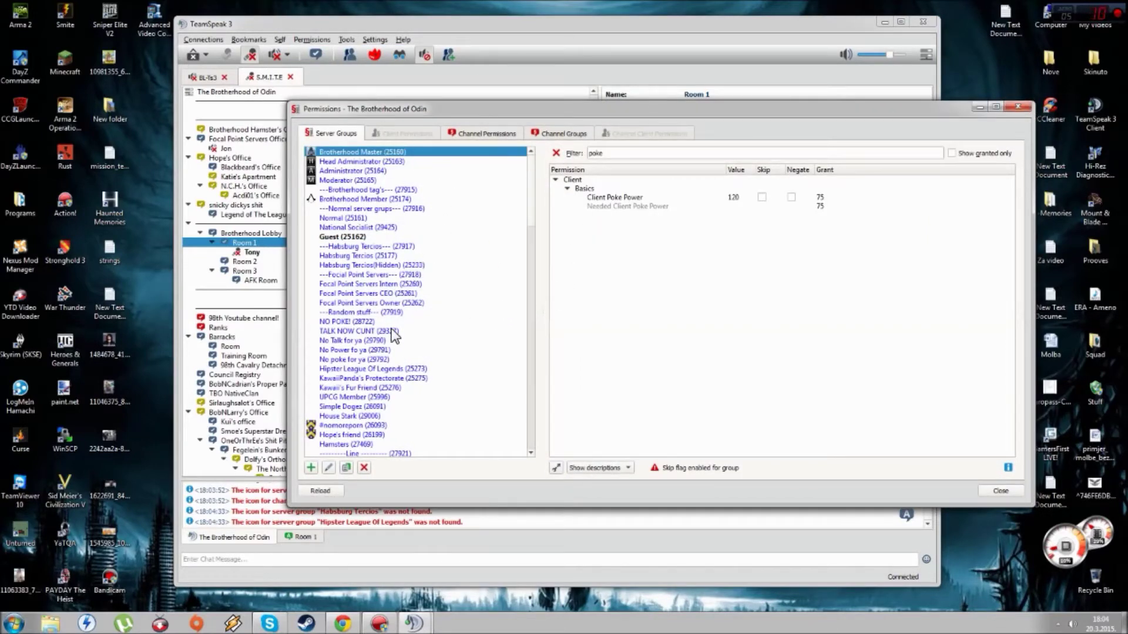
pyautogui.click(391, 331)
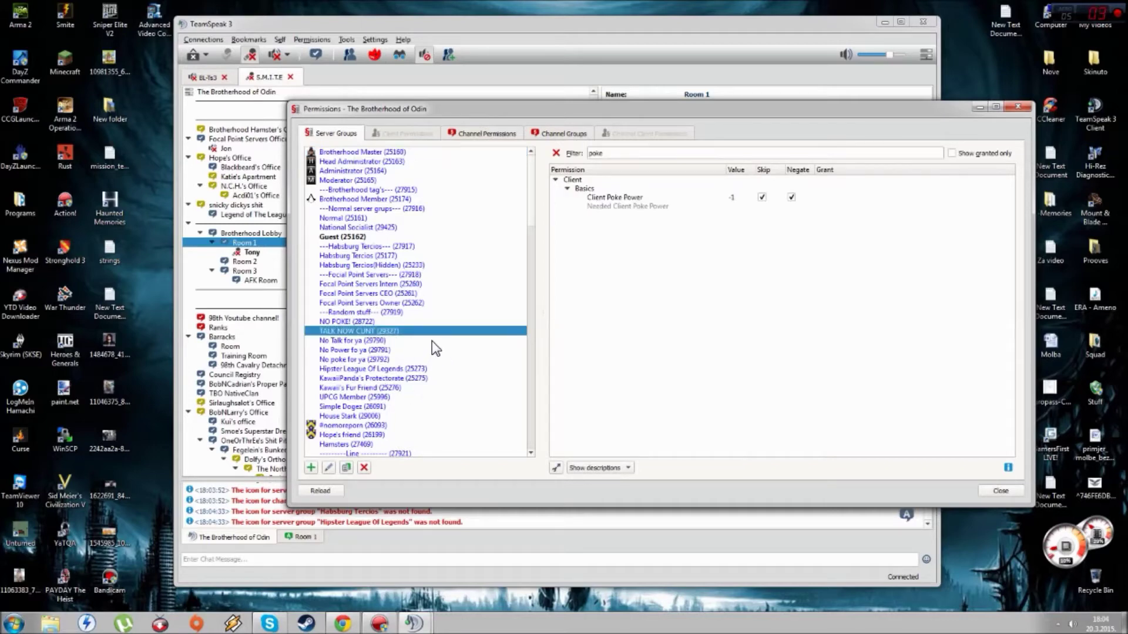
pyautogui.click(436, 341)
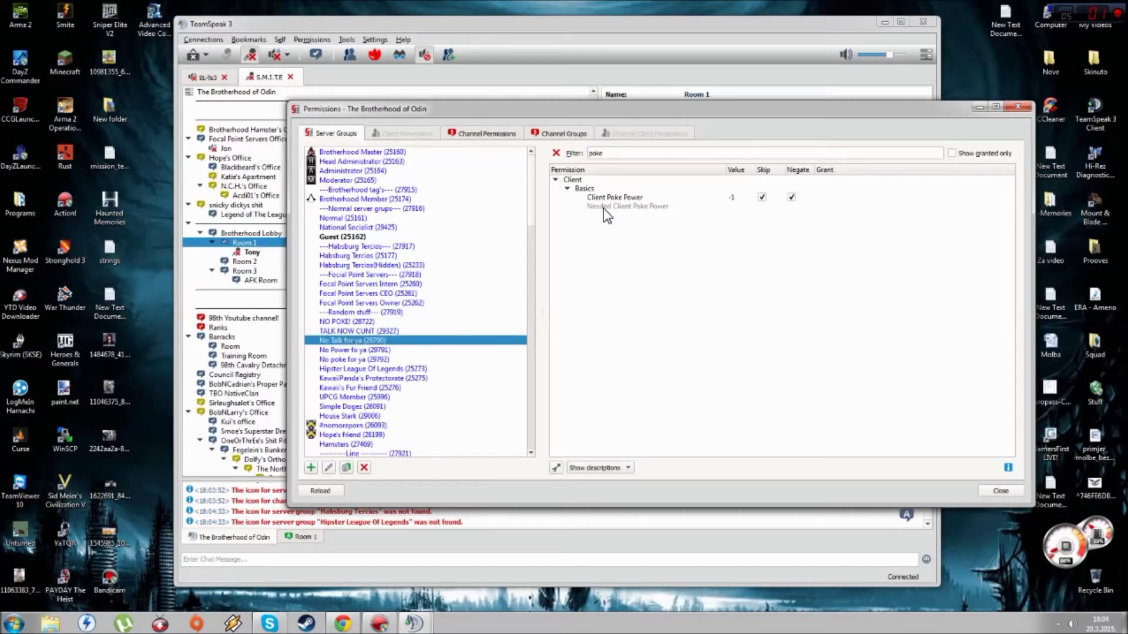
pyautogui.moveTo(645, 157); pyautogui.dragTo(583, 152)
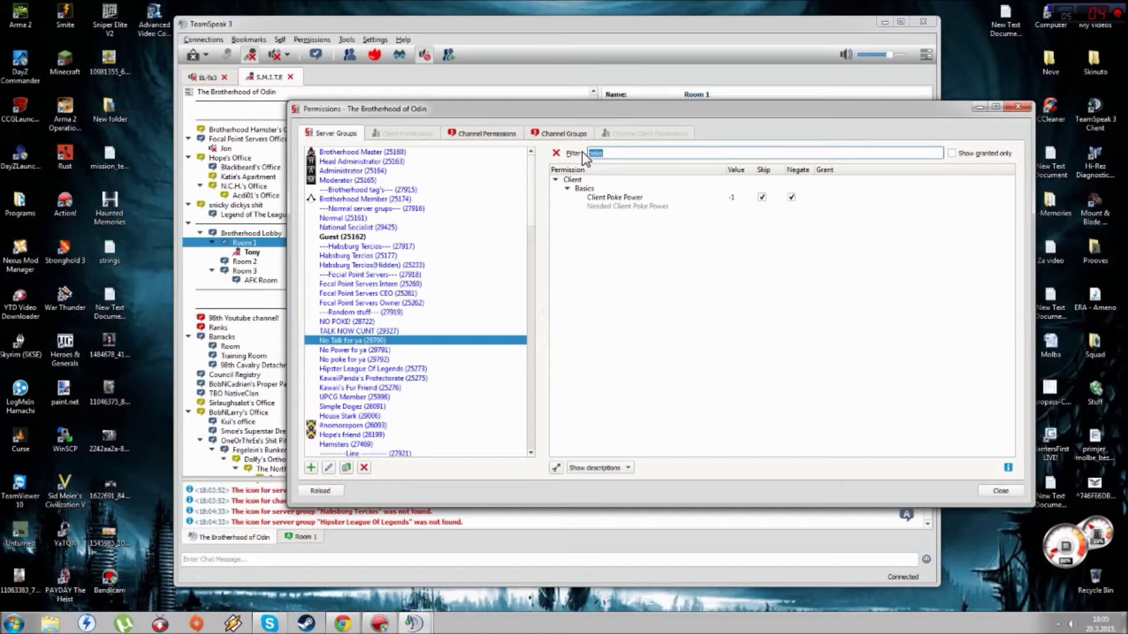
pyautogui.press('BackSpace')
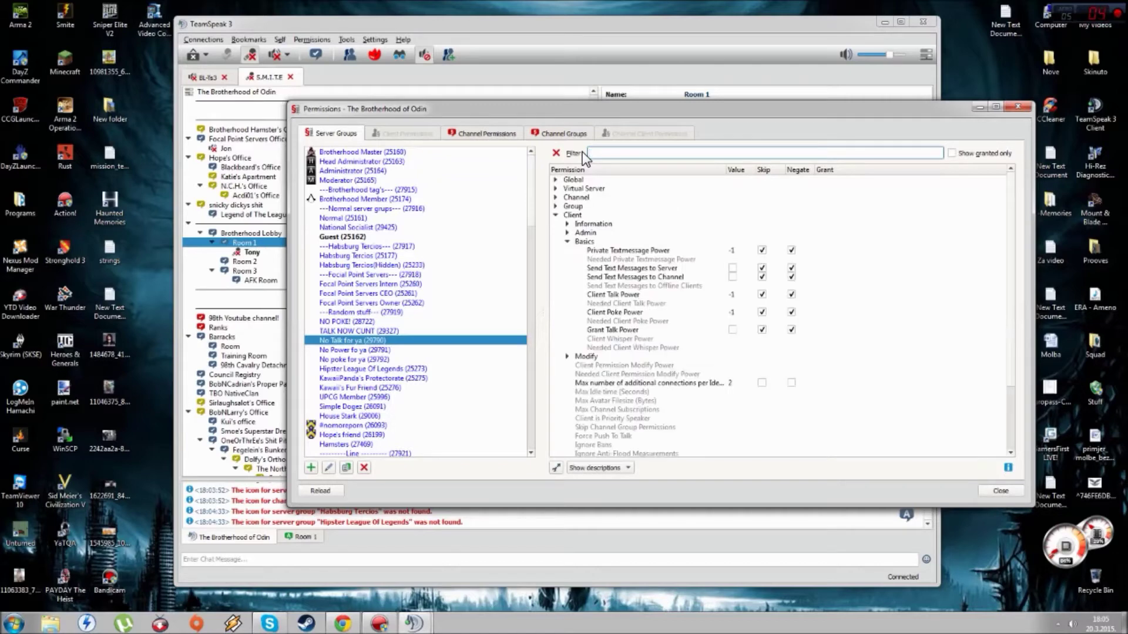
# - Compare the simple and advanced permission displays for the group, returning to the advanced one
pyautogui.click(554, 468)
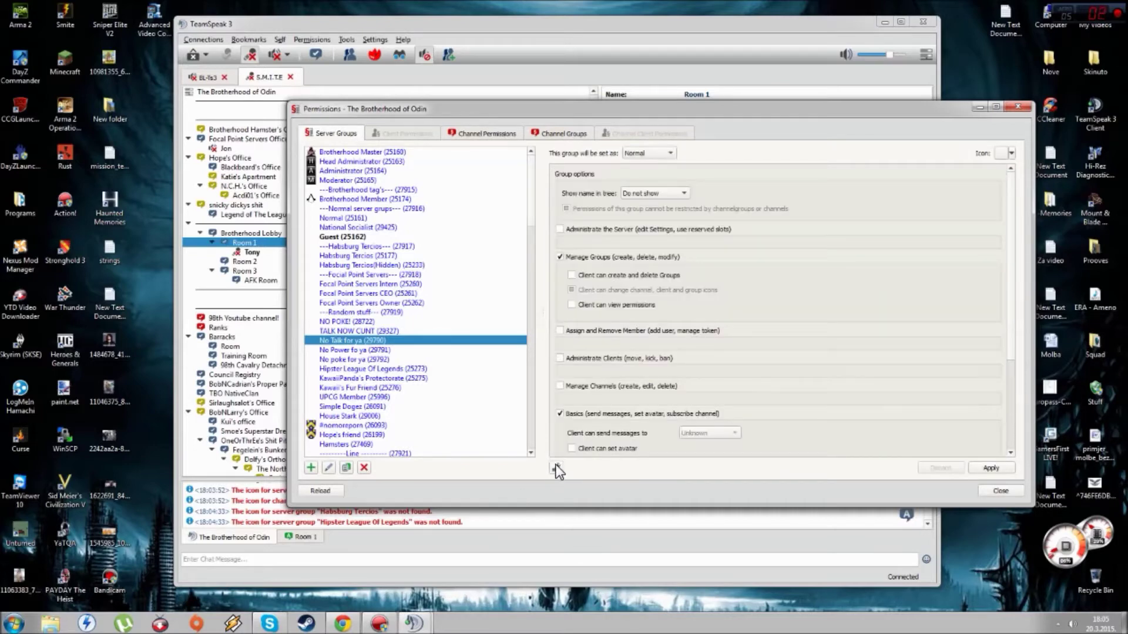
pyautogui.click(555, 468)
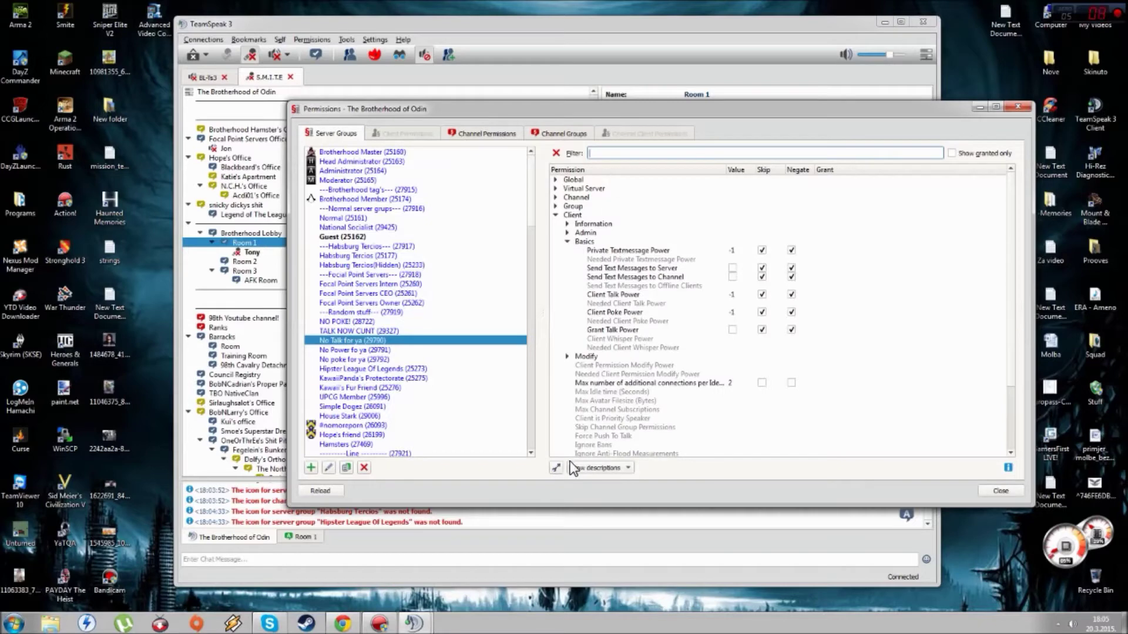
pyautogui.click(555, 468)
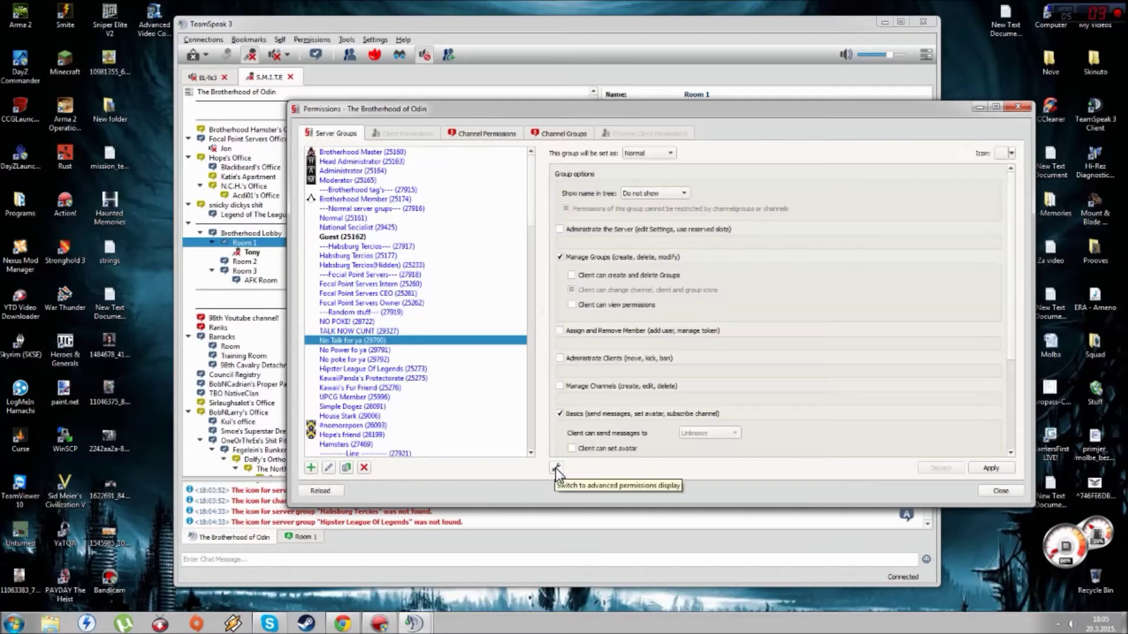
pyautogui.click(555, 468)
# - Filter the group's permissions by "talk pow" and check the Client Talk Power value and skip setting
pyautogui.click(629, 155)
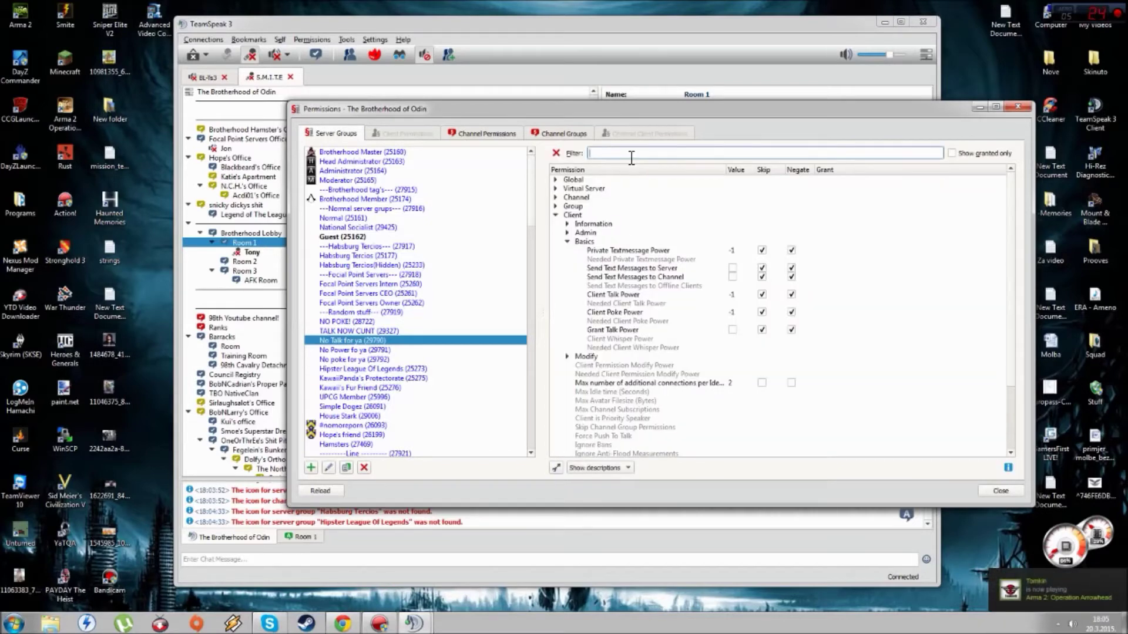
pyautogui.write('talk pow')
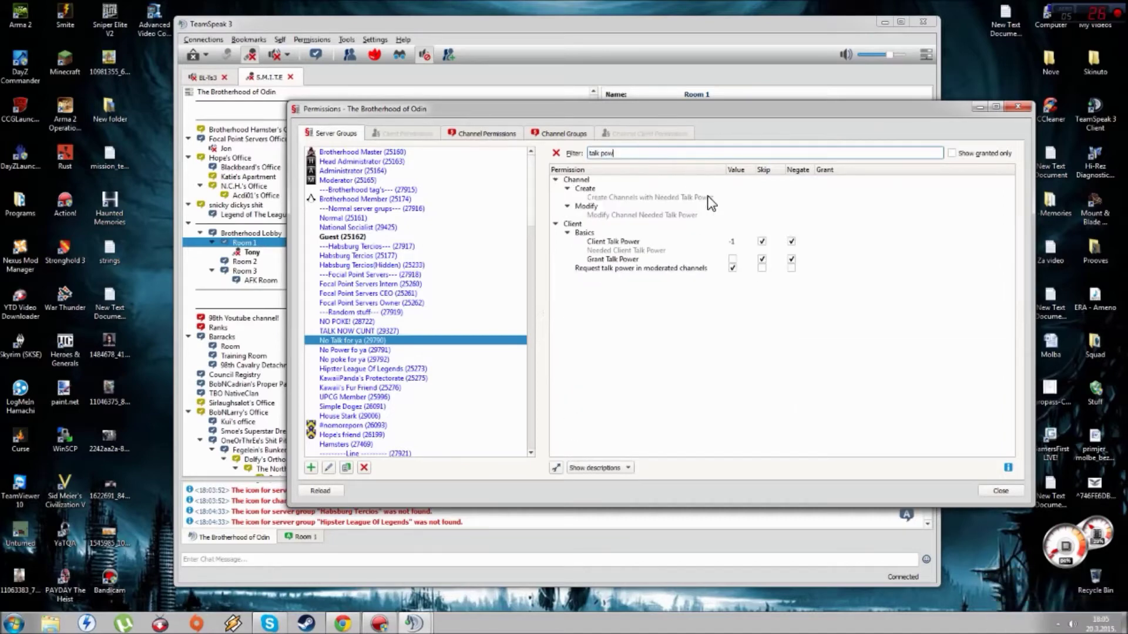
pyautogui.click(743, 248)
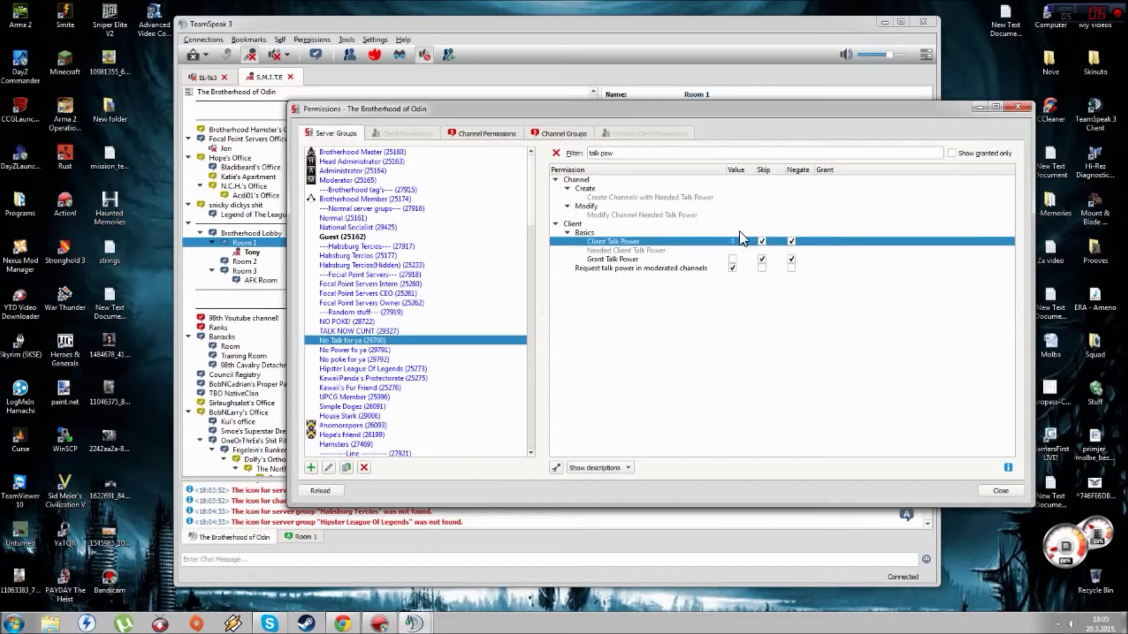
pyautogui.click(762, 242)
pyautogui.click(762, 242)
# - Filter the permissions of the "No Power fo ya" server group by "pow"
pyautogui.click(404, 350)
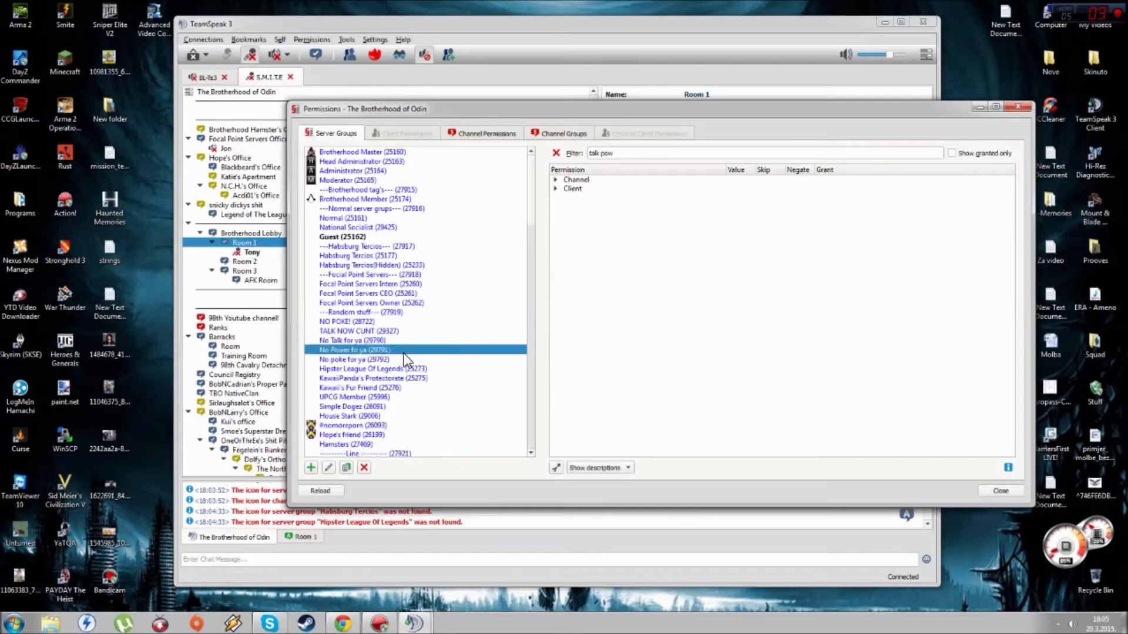
pyautogui.tripleClick(676, 158)
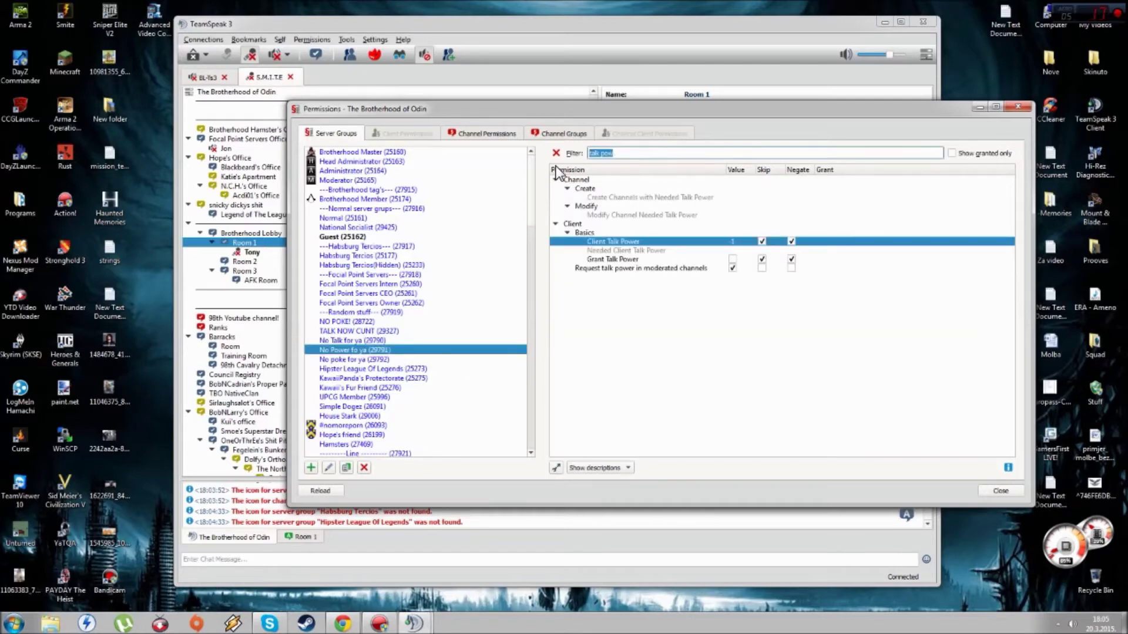
pyautogui.write('pow')
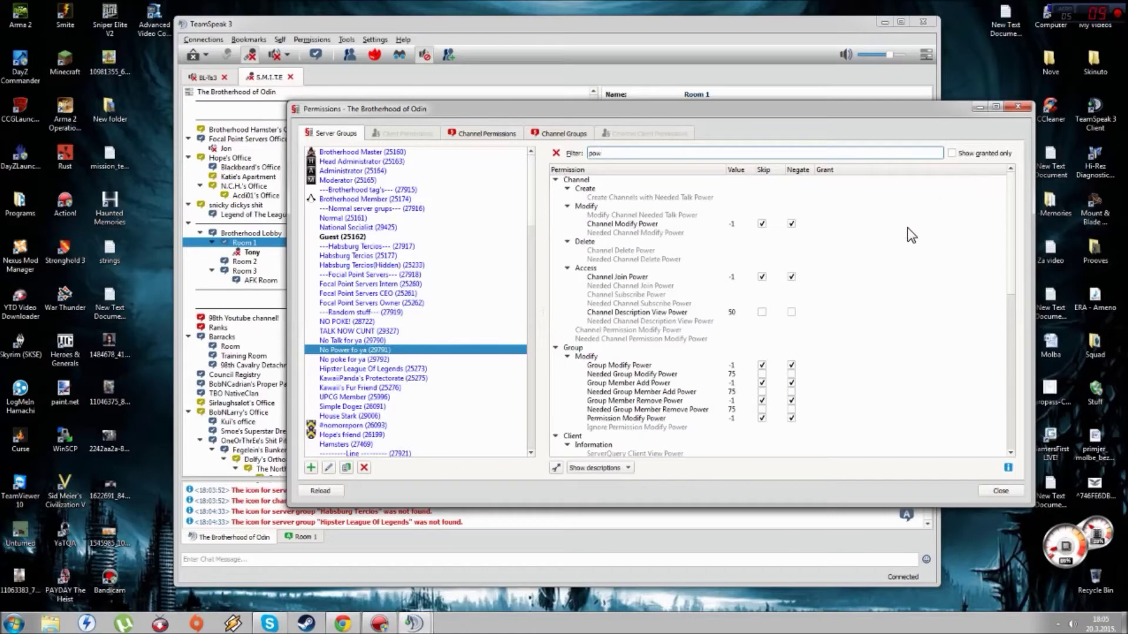
# - Examine the value, skip and negate settings of the group modify, member add, member remove and permission modify powers
pyautogui.scroll(-2, 802, 309)
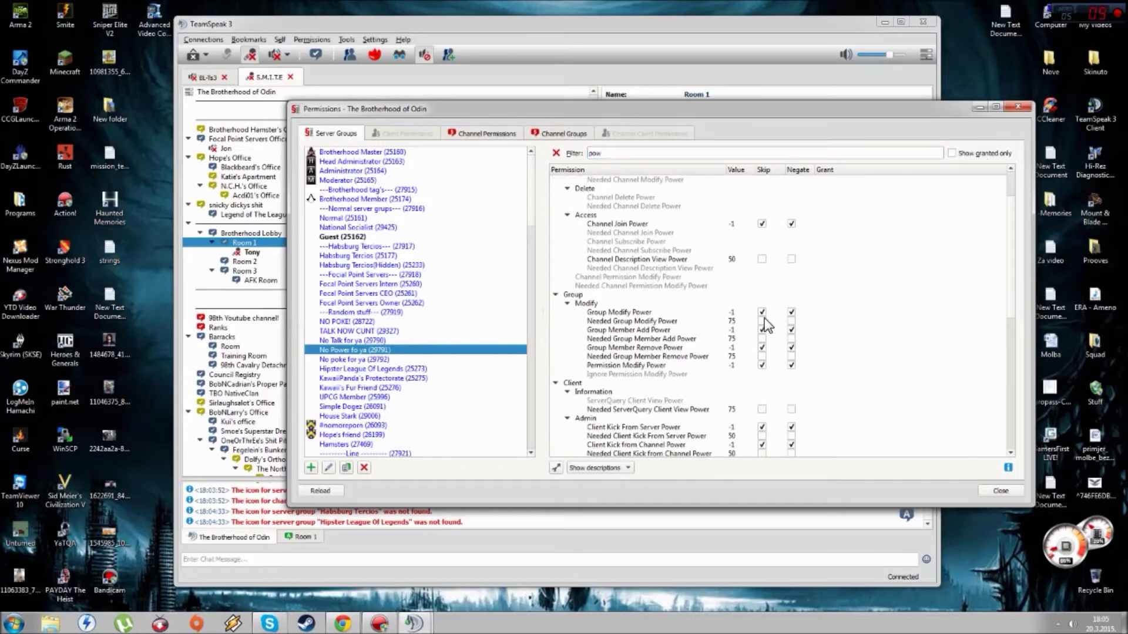
pyautogui.click(611, 311)
pyautogui.click(567, 215)
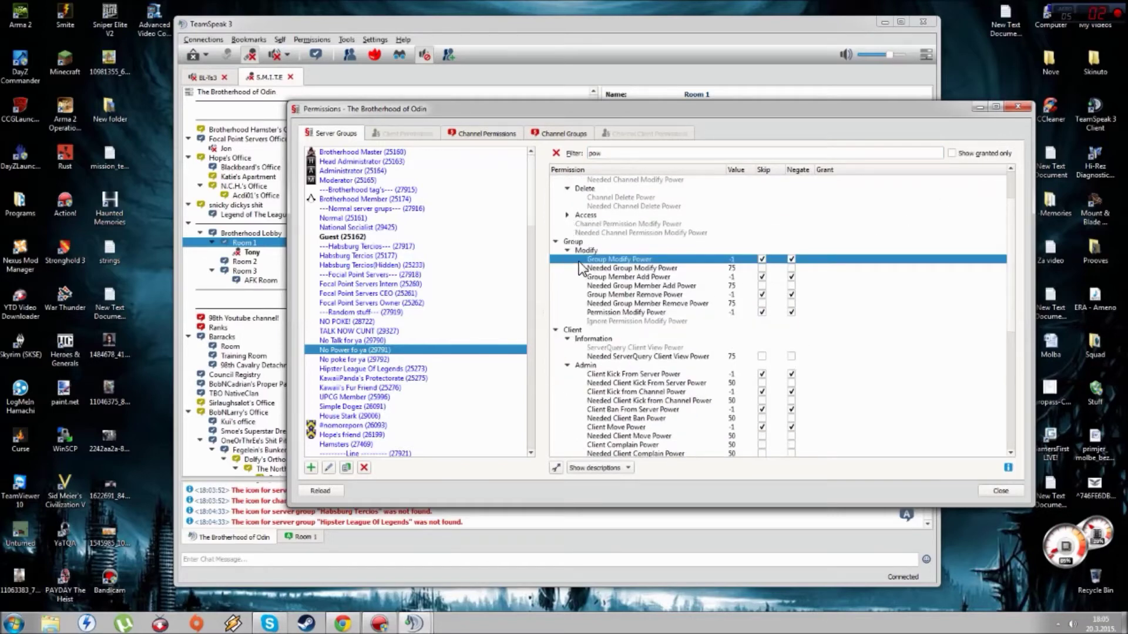
pyautogui.click(621, 267)
pyautogui.click(626, 259)
pyautogui.click(628, 280)
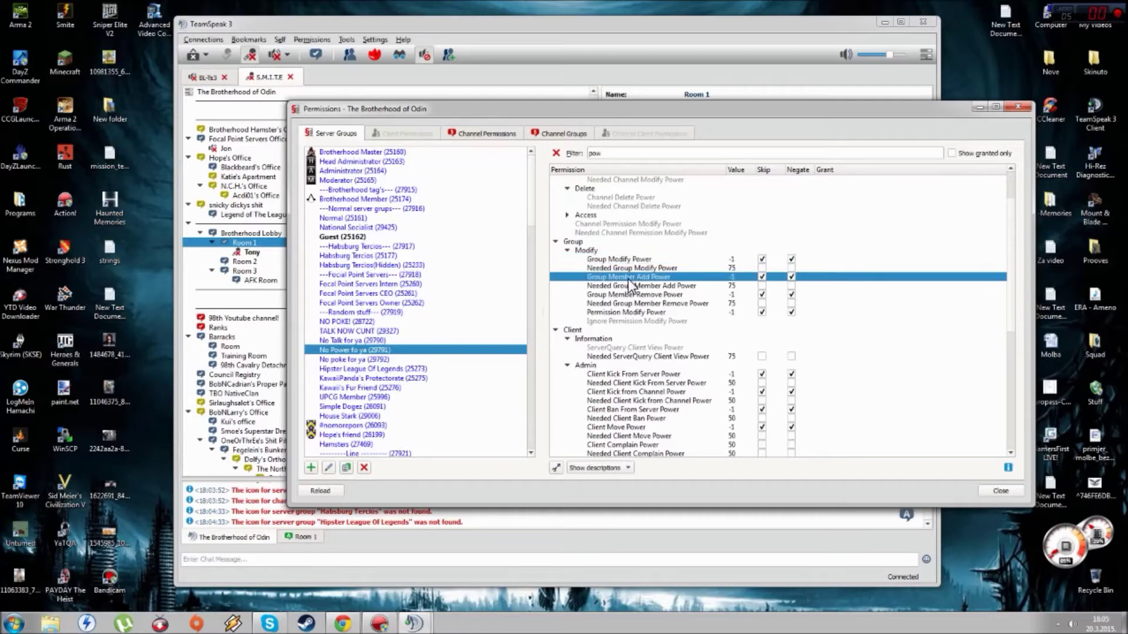
pyautogui.click(614, 260)
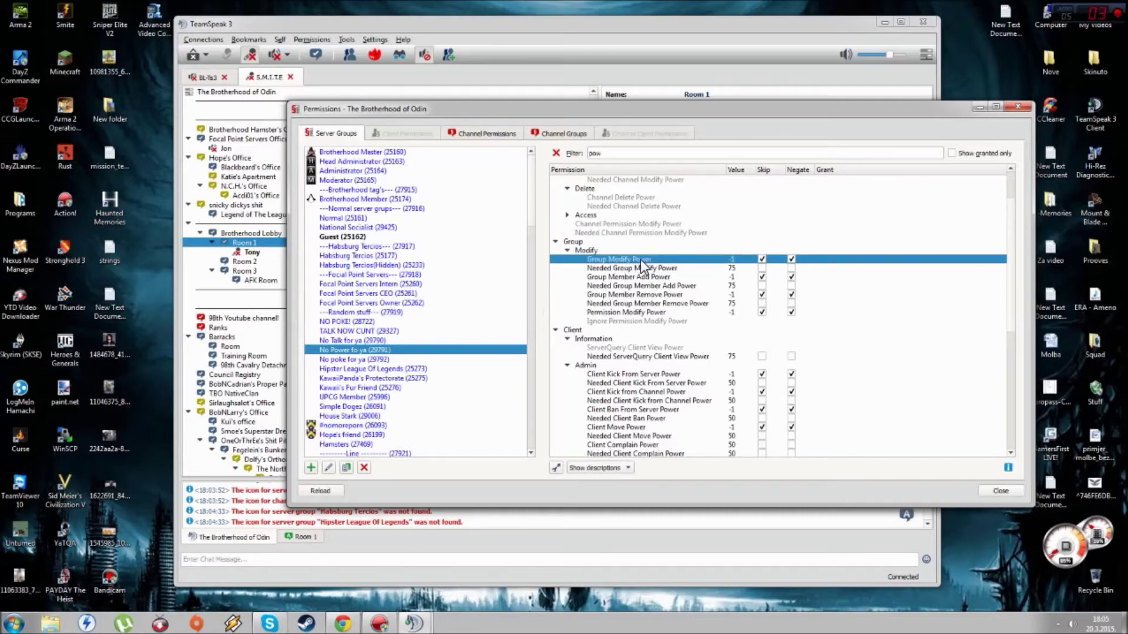
pyautogui.click(630, 278)
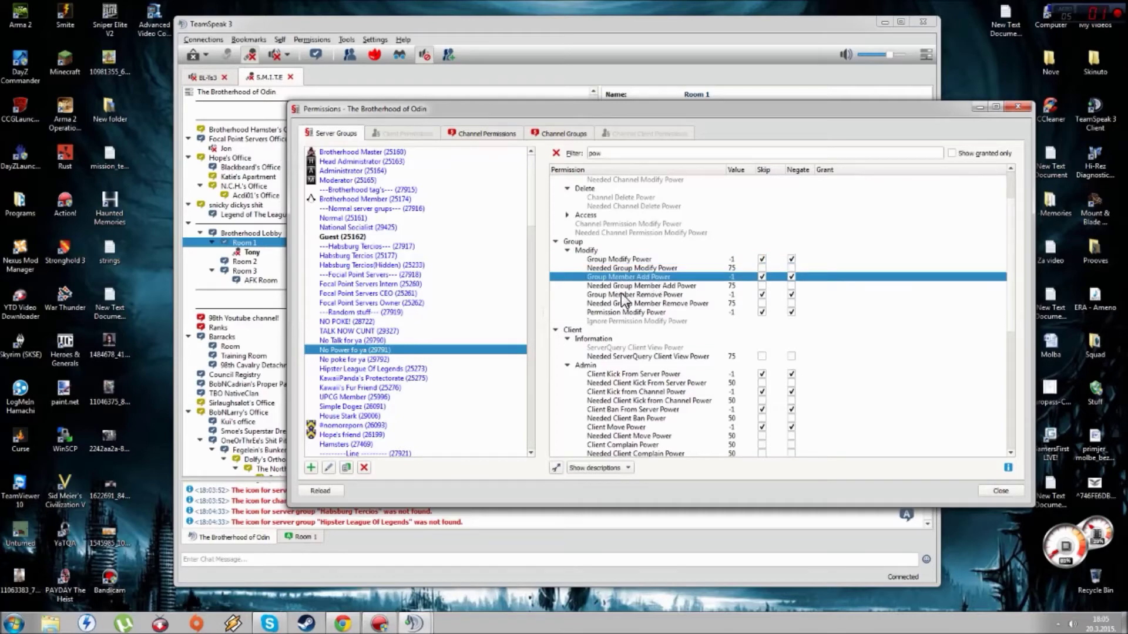
pyautogui.click(621, 294)
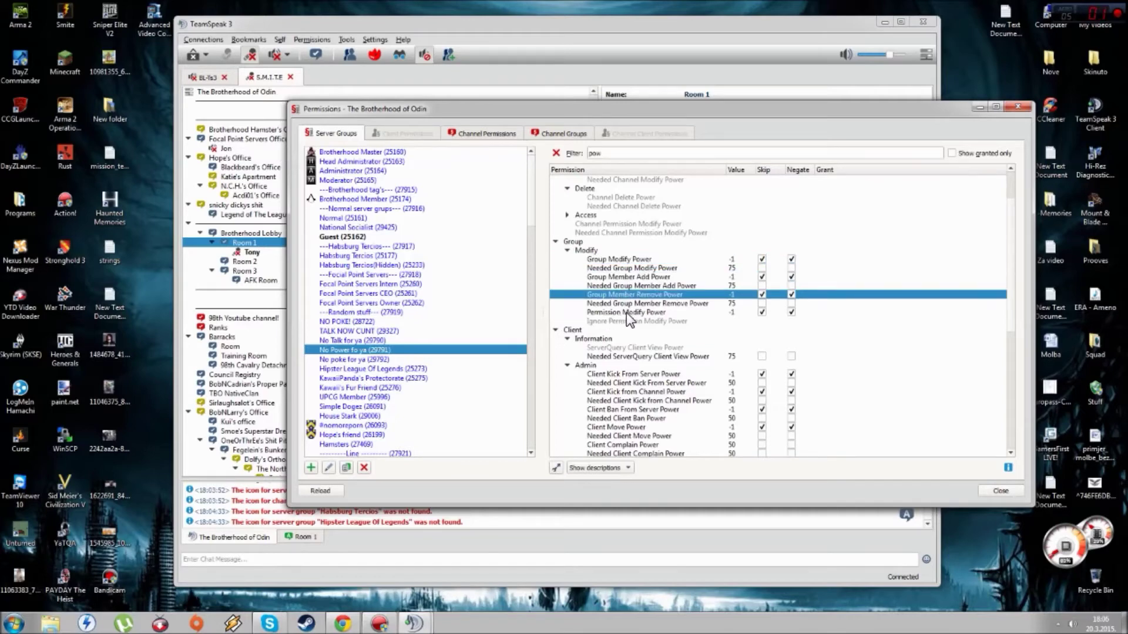
pyautogui.click(628, 313)
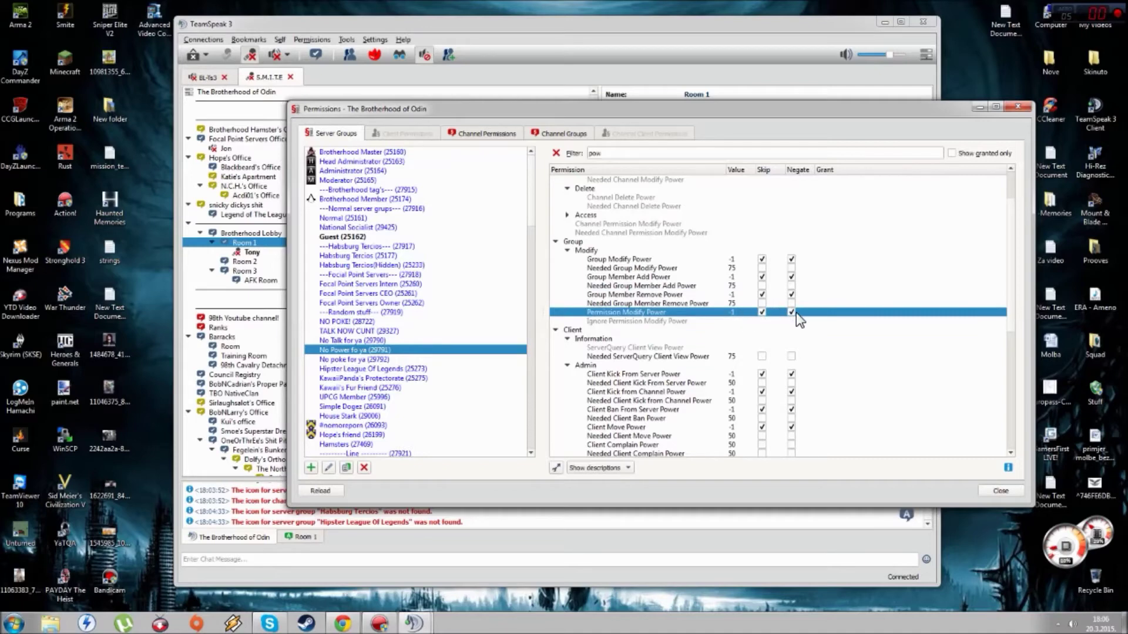
pyautogui.click(761, 294)
pyautogui.click(768, 294)
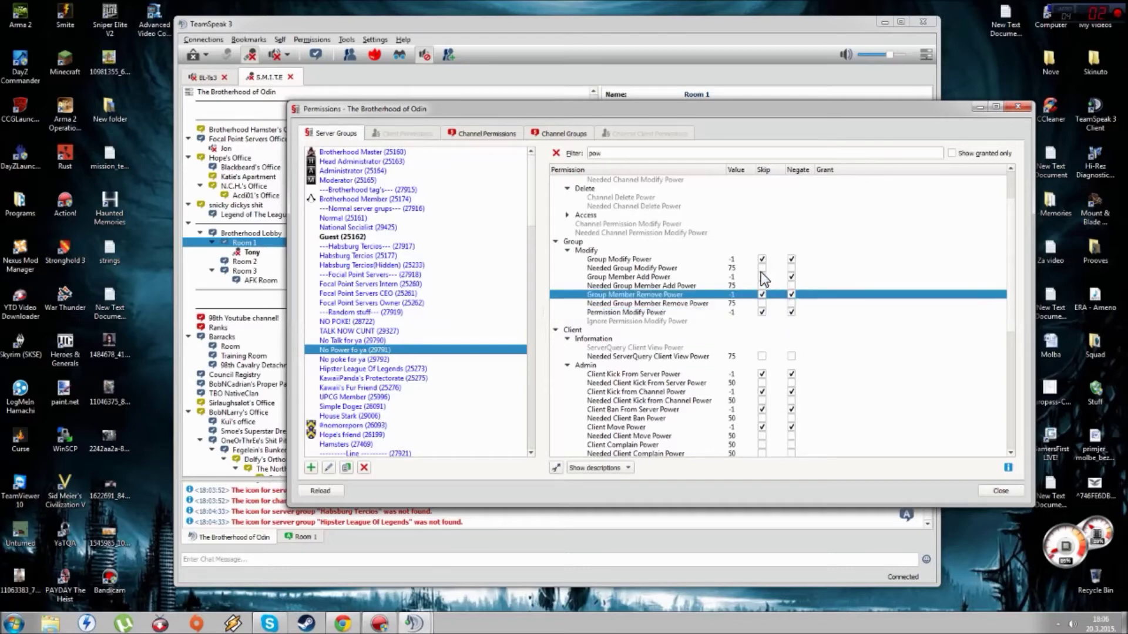
pyautogui.click(732, 262)
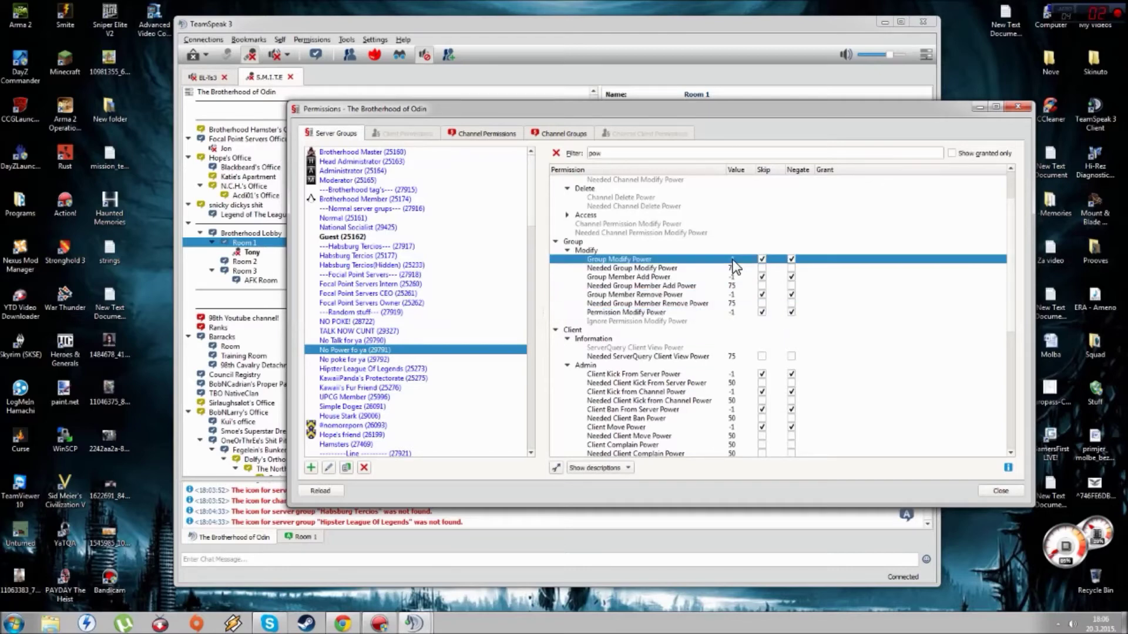
pyautogui.click(734, 294)
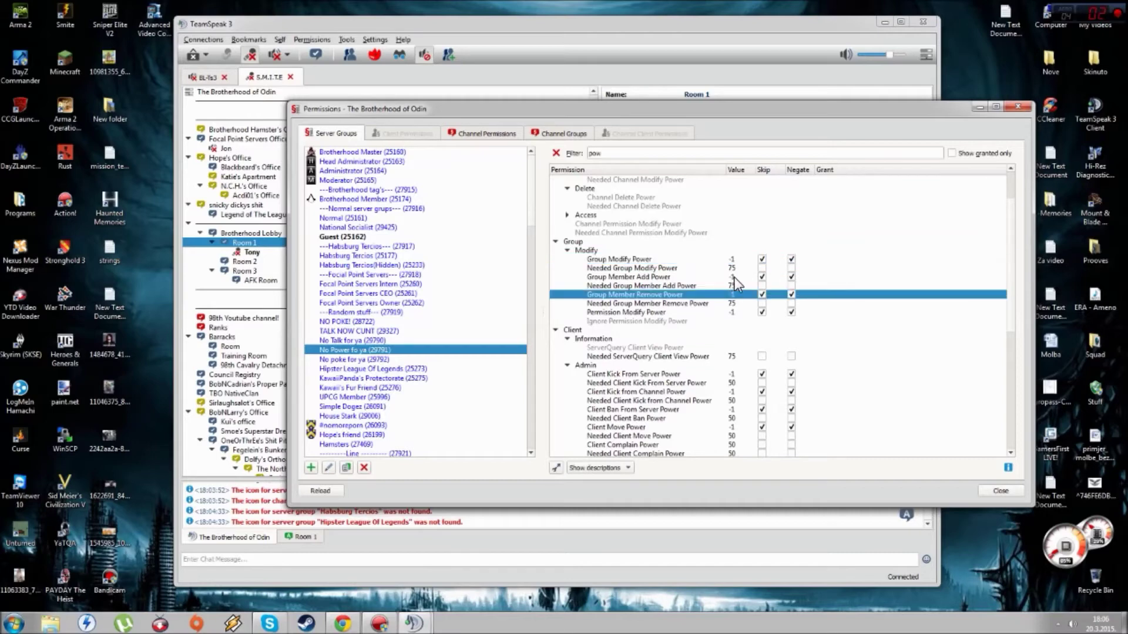
# - Examine the client kick, ban and move powers and the basic client powers of the same group
pyautogui.scroll(-2, 808, 330)
pyautogui.click(717, 329)
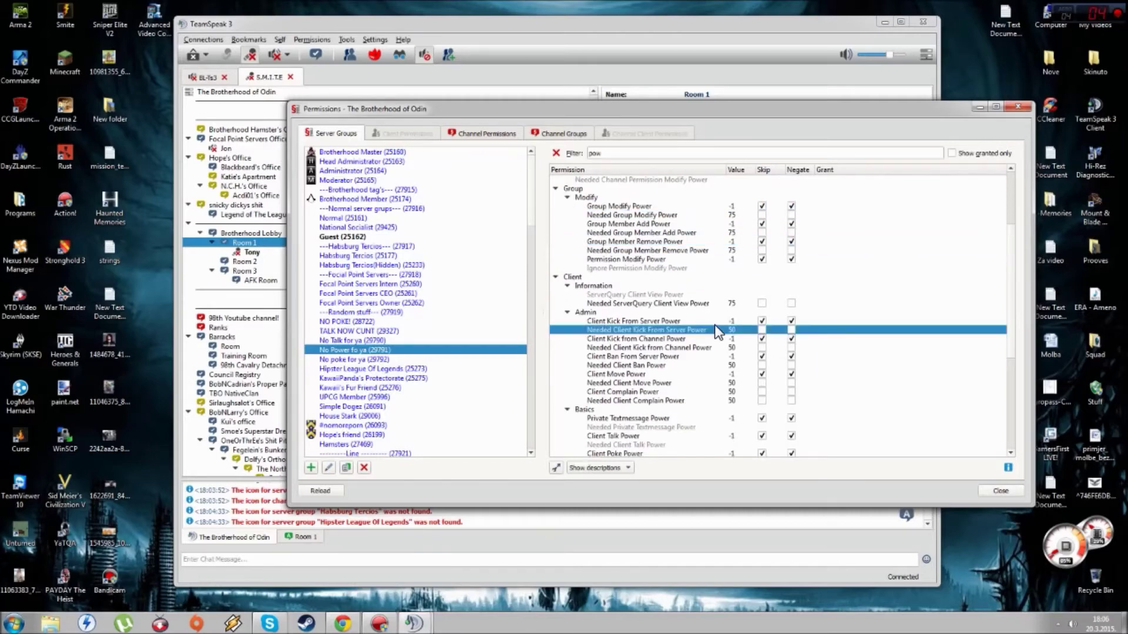
pyautogui.click(687, 322)
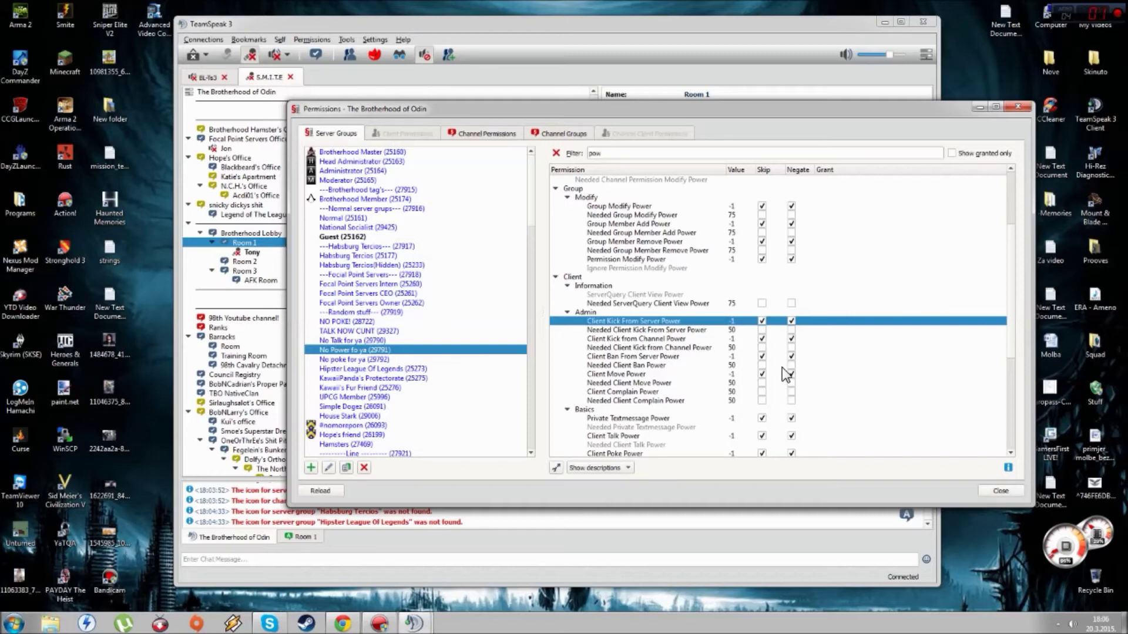
pyautogui.scroll(-1, 1010, 338)
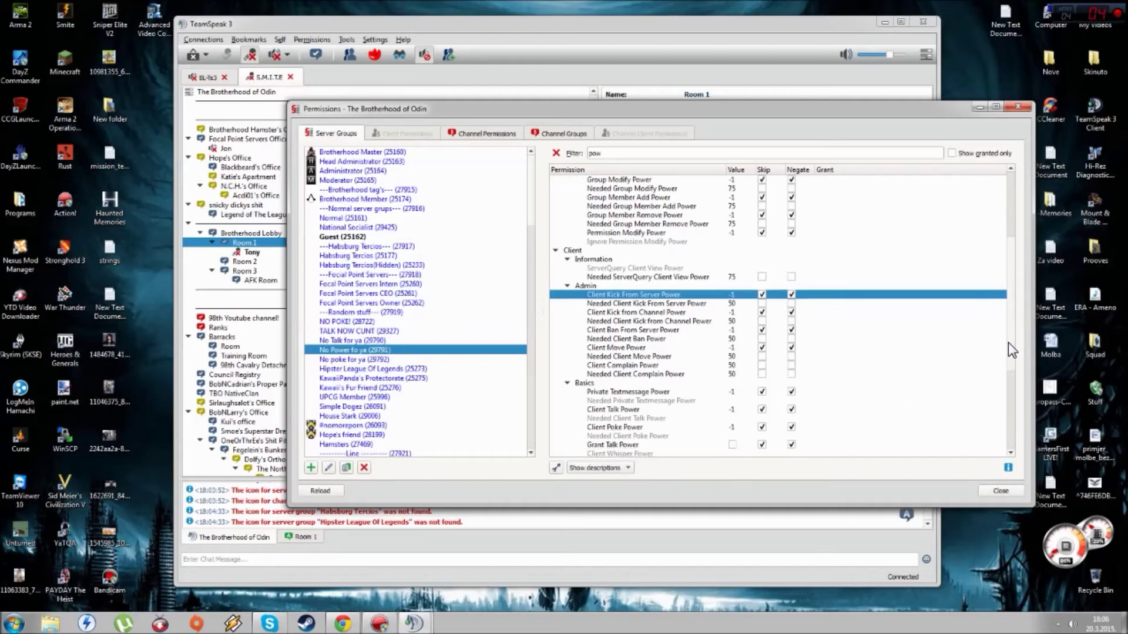
pyautogui.scroll(-2, 1008, 343)
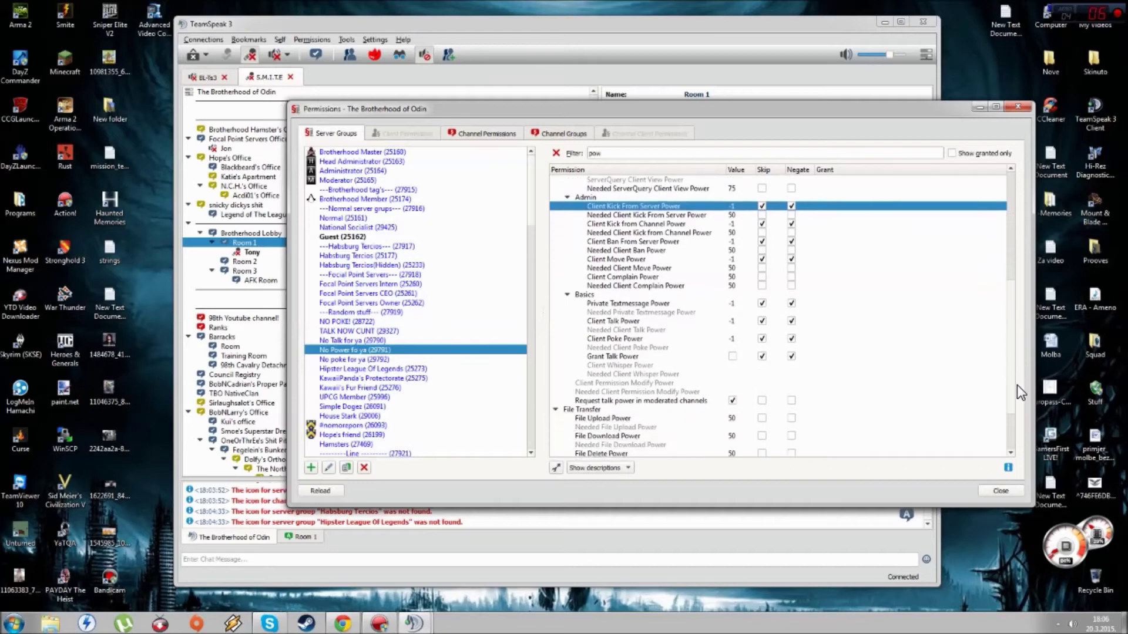
pyautogui.scroll(1, 1016, 385)
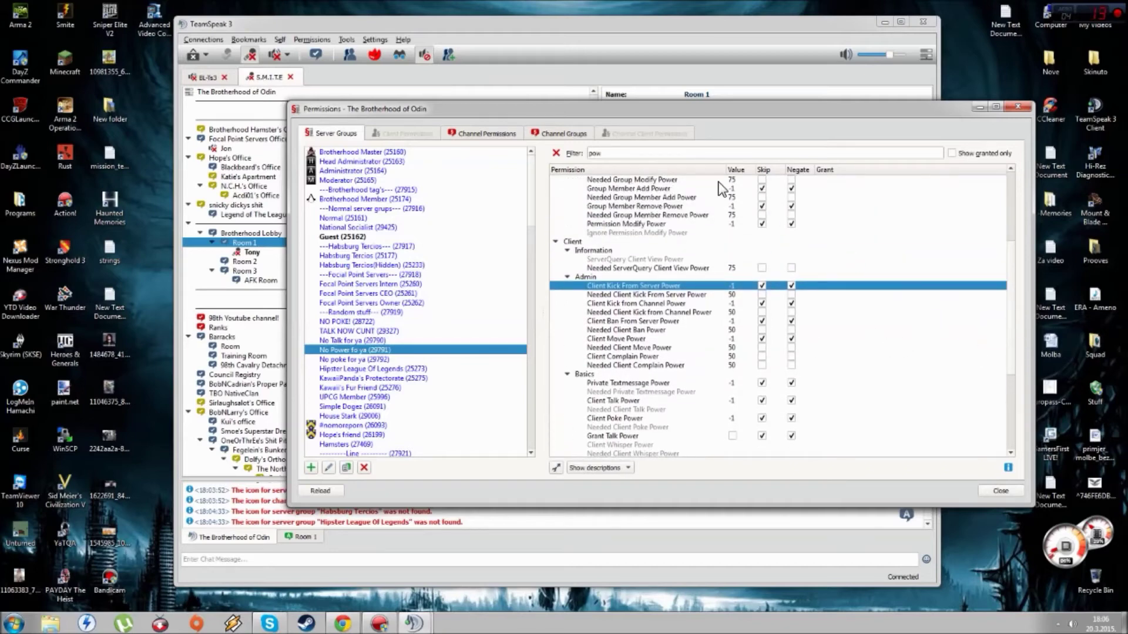
# - Filter the permissions of the "No poke for ya" server group by "poke"
pyautogui.click(370, 359)
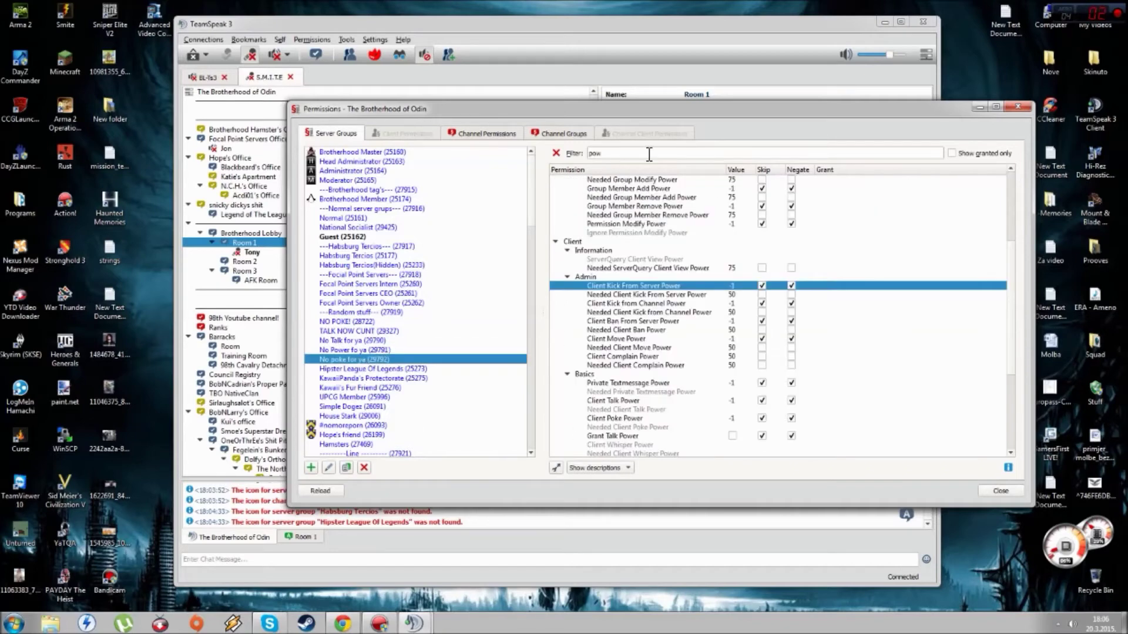
pyautogui.click(617, 155)
pyautogui.doubleClick(618, 154)
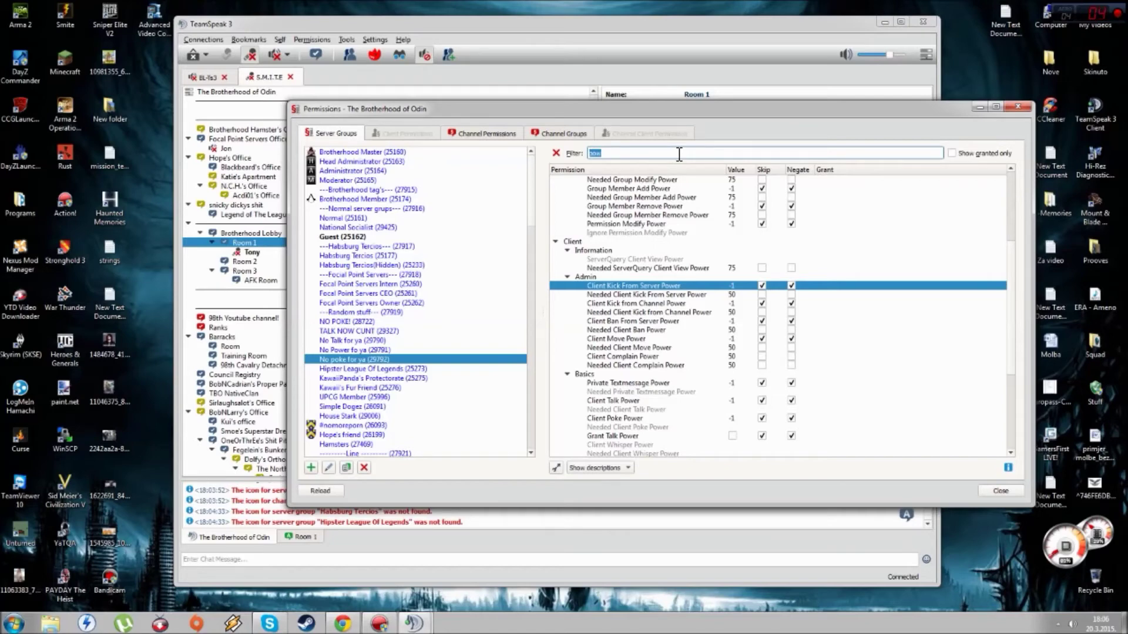
pyautogui.write('poke')
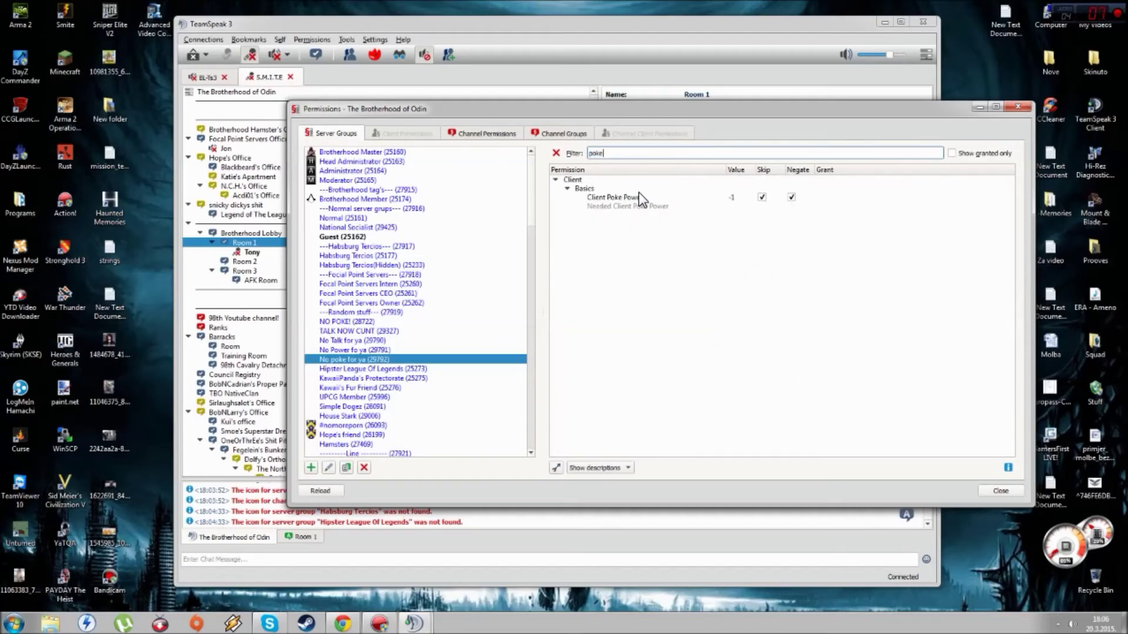
# - Examine the description and value of the Client Poke Power permission in the "No poke for ya" group
pyautogui.click(639, 197)
pyautogui.click(606, 154)
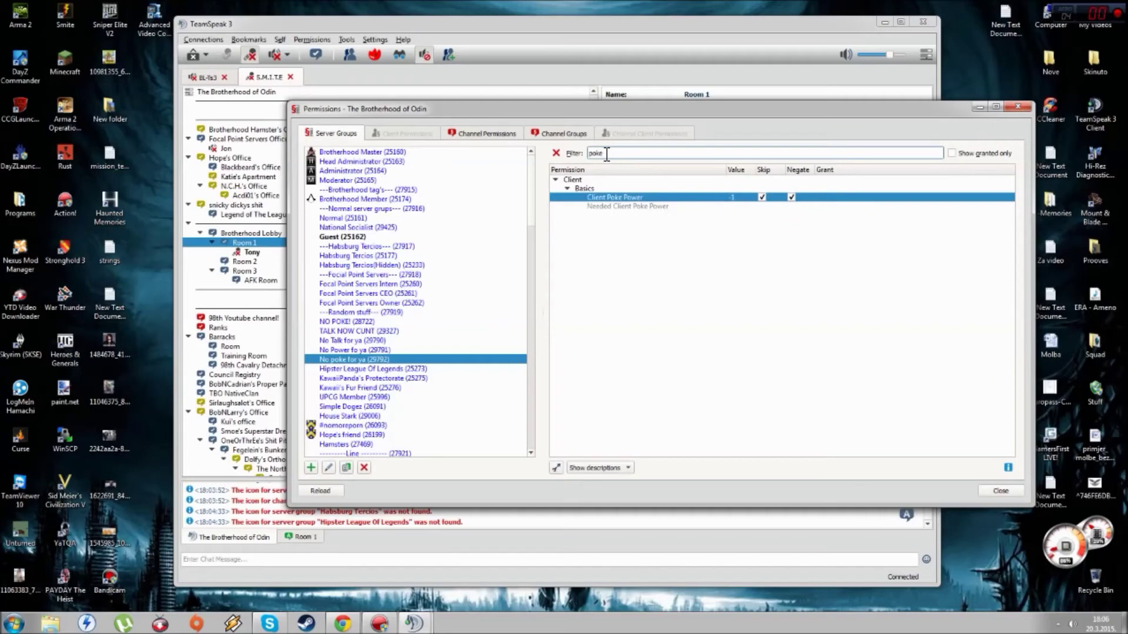
pyautogui.moveTo(599, 201)
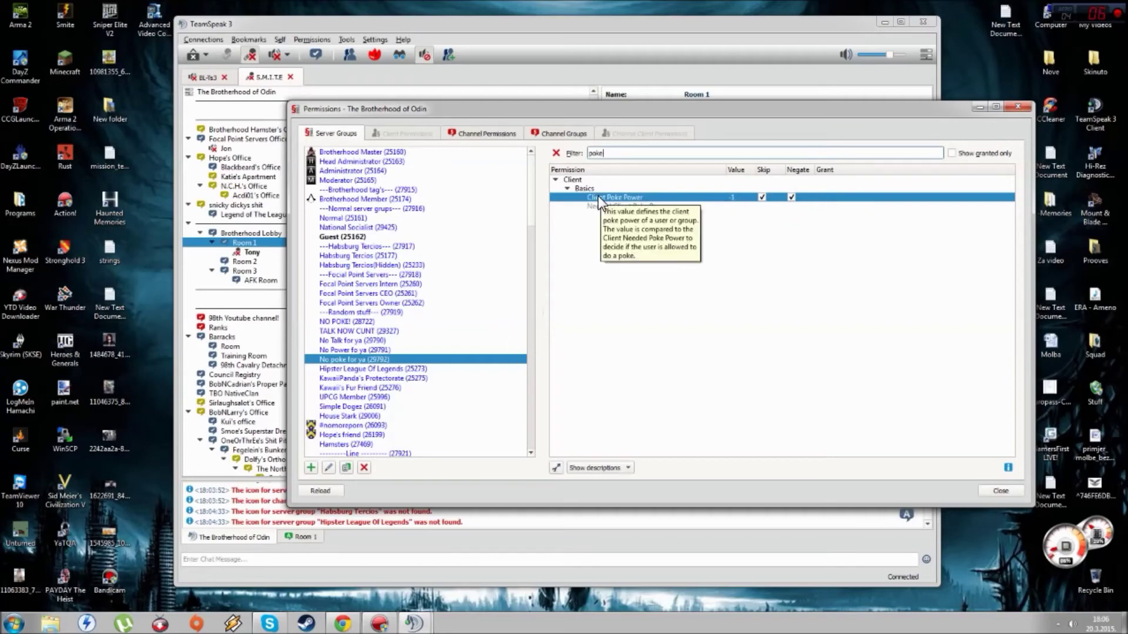
pyautogui.doubleClick(731, 197)
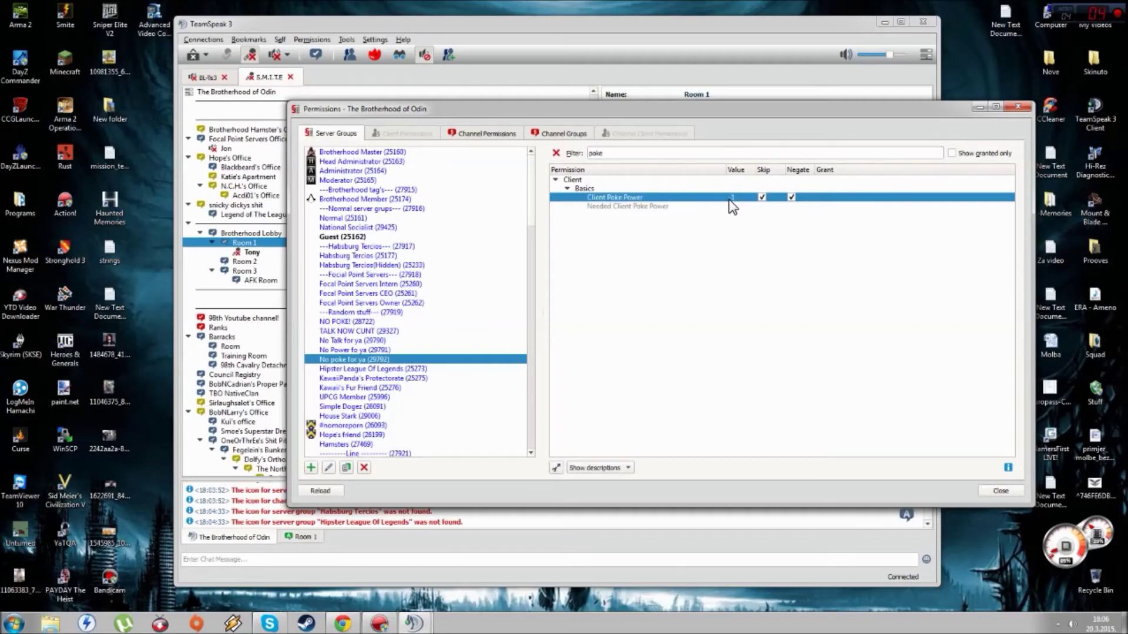
pyautogui.write('1')
# - Clear the permission filter for the "No Power fo ya" group, then view "No Talk for ya" and the talk group directly above it
pyautogui.click(421, 351)
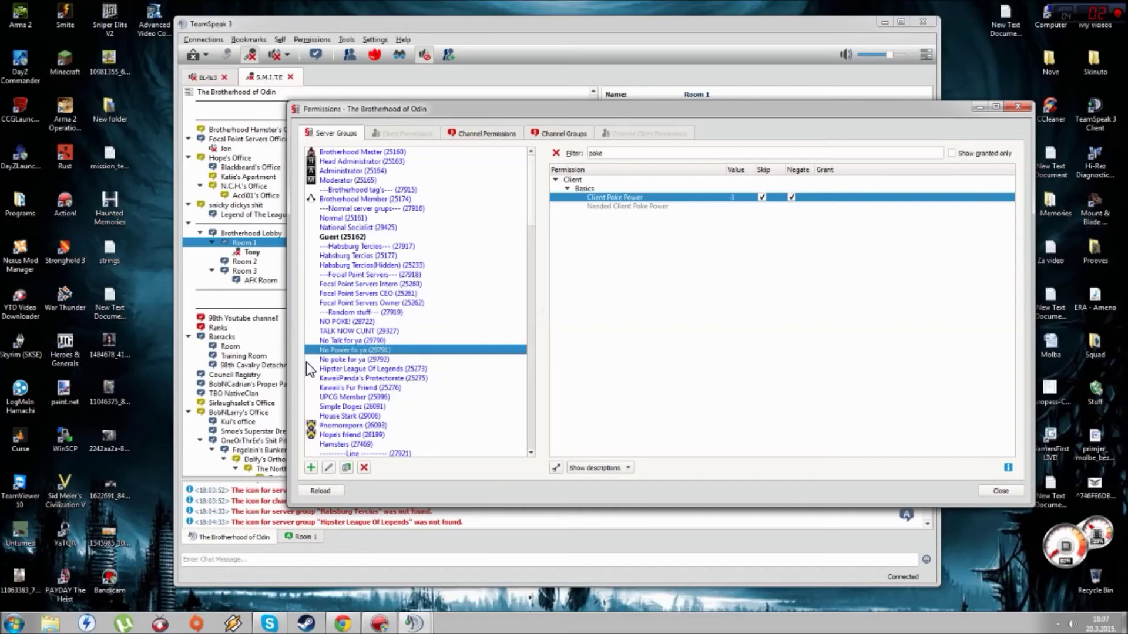
pyautogui.doubleClick(615, 151)
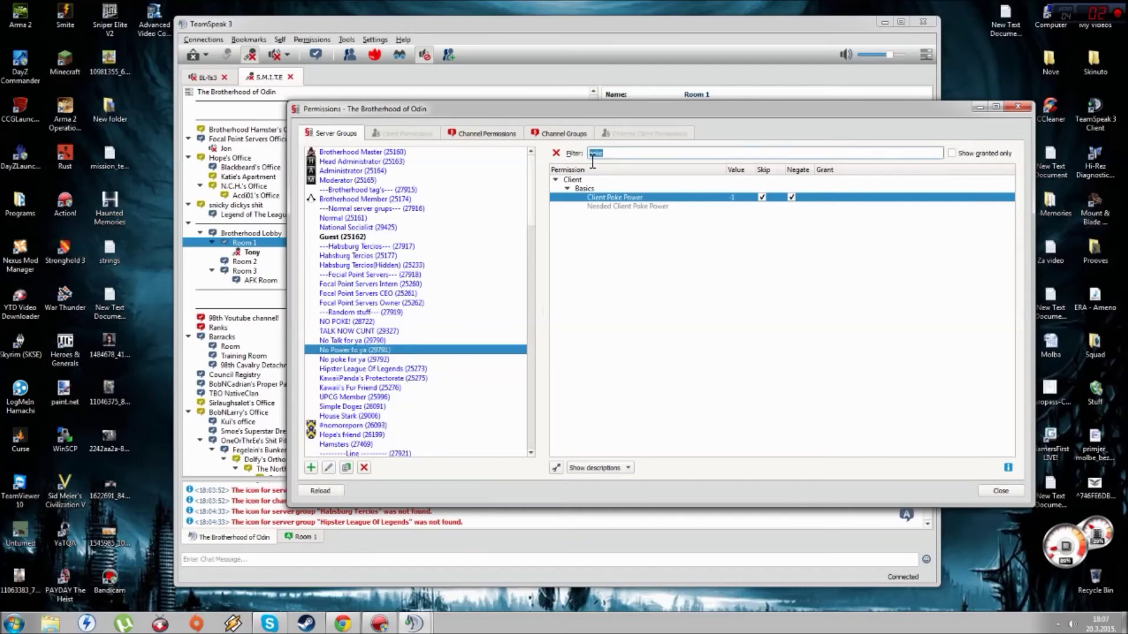
pyautogui.press('BackSpace')
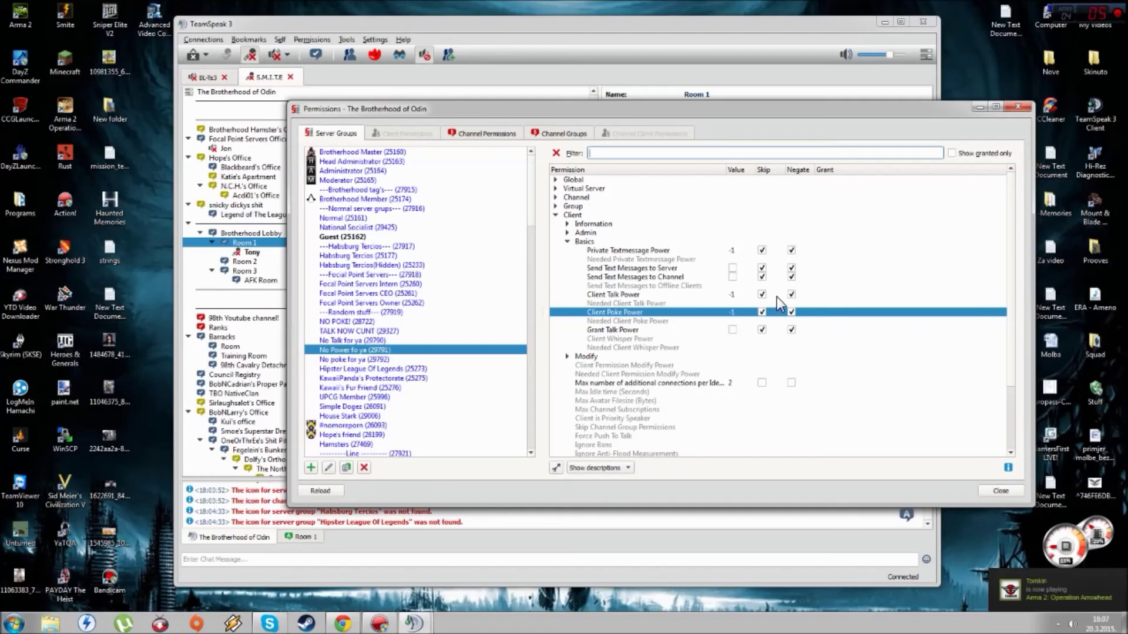
pyautogui.click(412, 340)
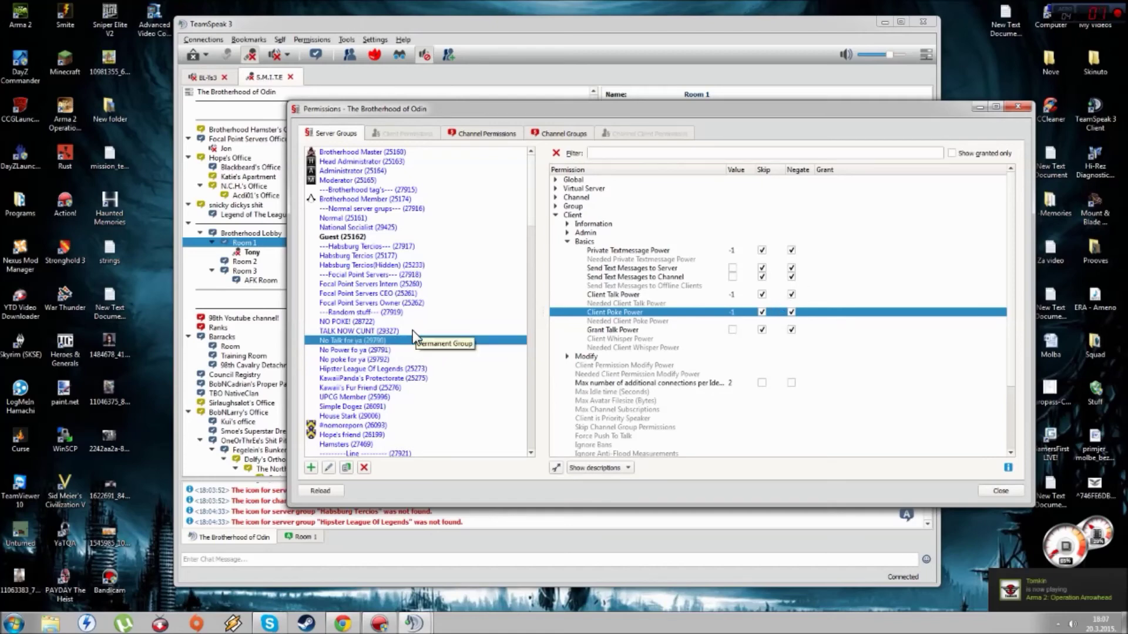
pyautogui.click(413, 330)
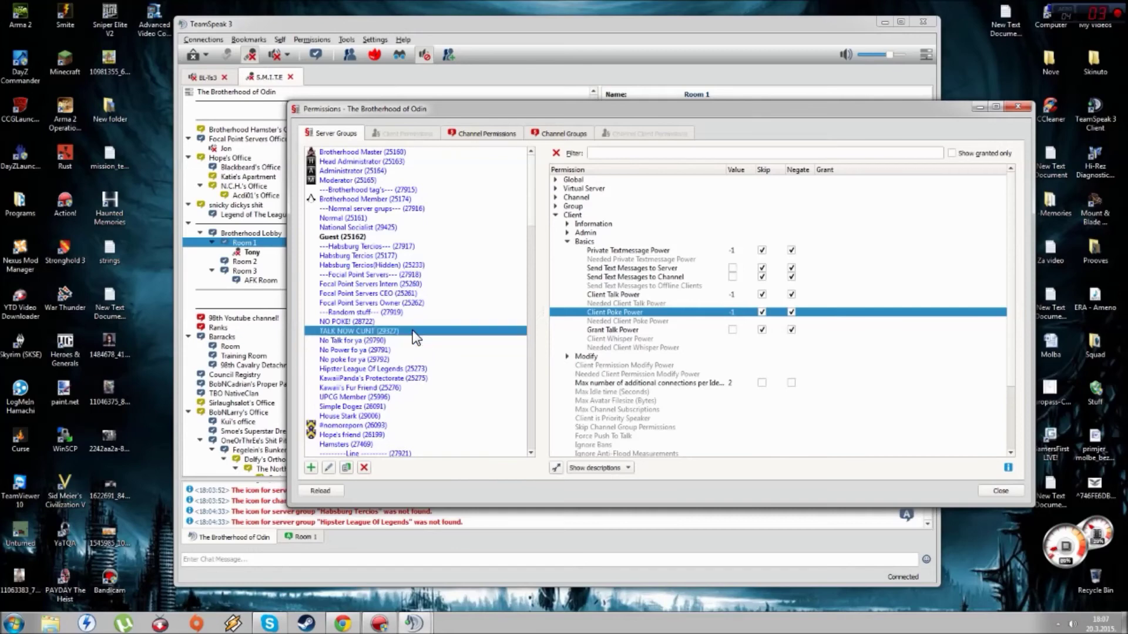